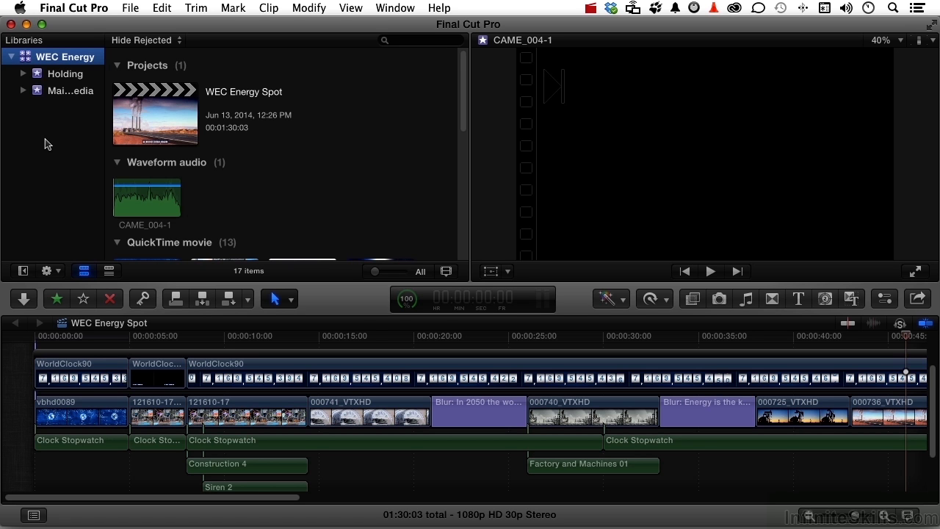
- Create a new project named Lab in the Main Media event
left_click(446, 337)
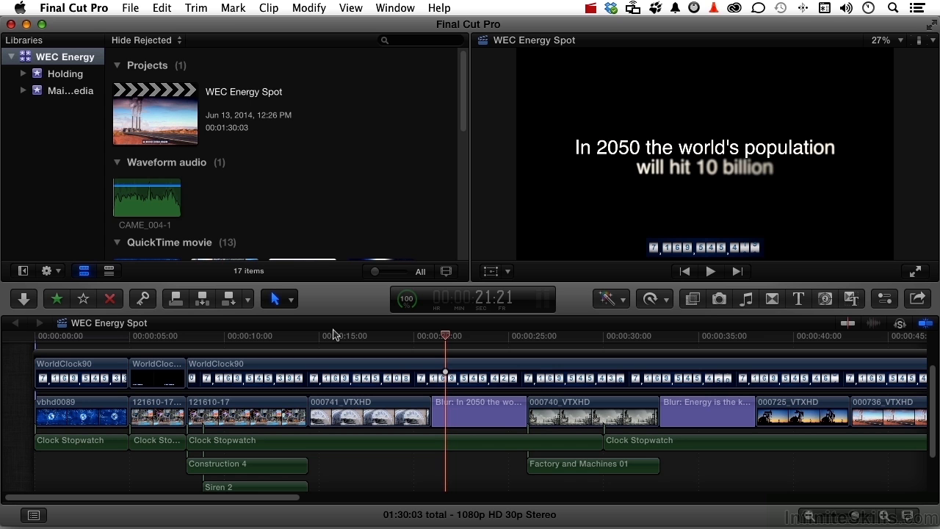
left_click(128, 8)
mouse_move(138, 26)
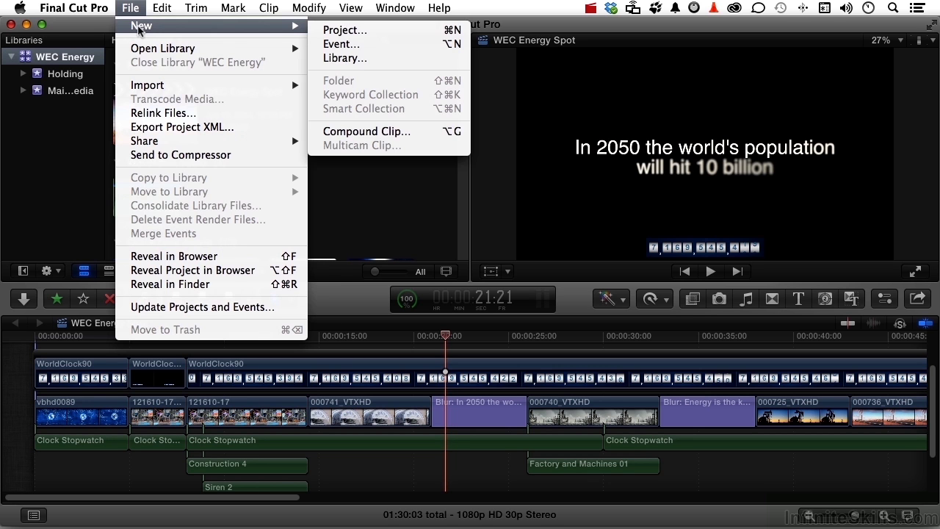
left_click(345, 30)
type("Lab")
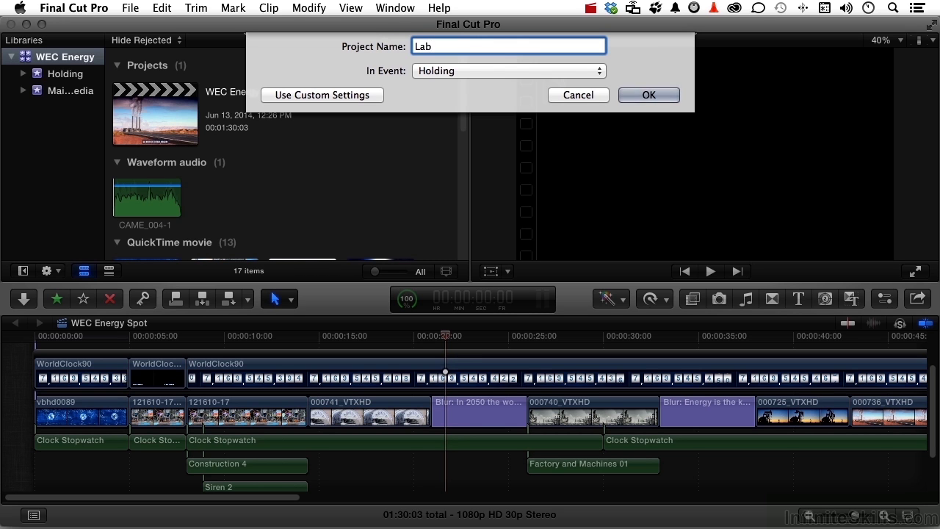
left_click(475, 72)
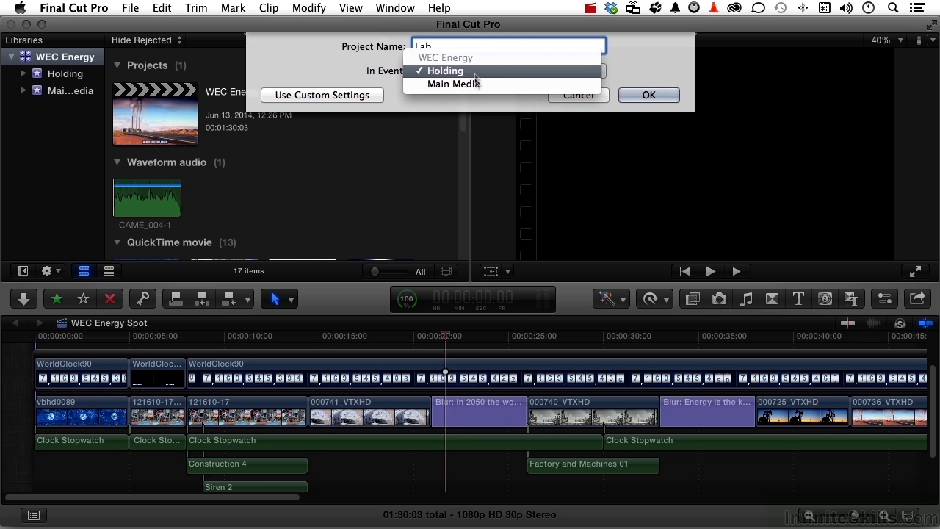
left_click(476, 85)
left_click(643, 96)
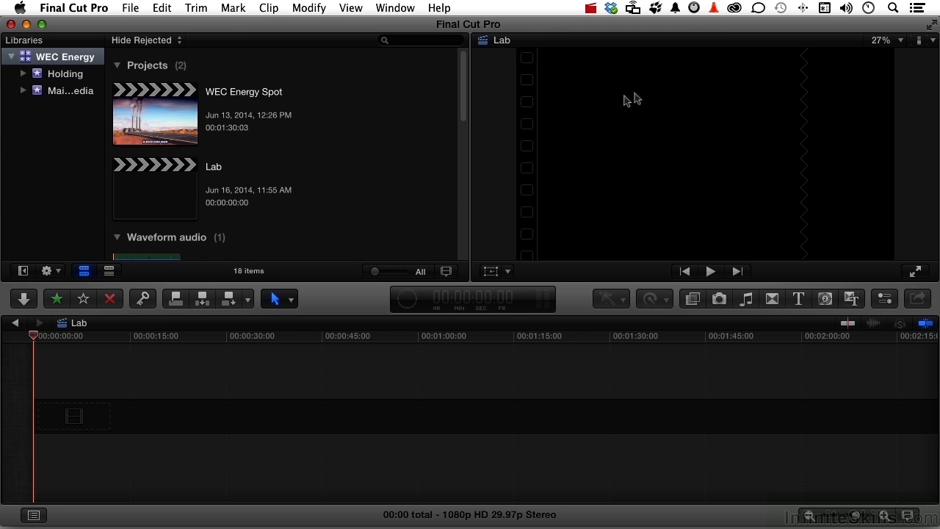
- Open the WEC Energy Spot project in the timeline and return to the Lab project
left_click(176, 124)
double_click(177, 125)
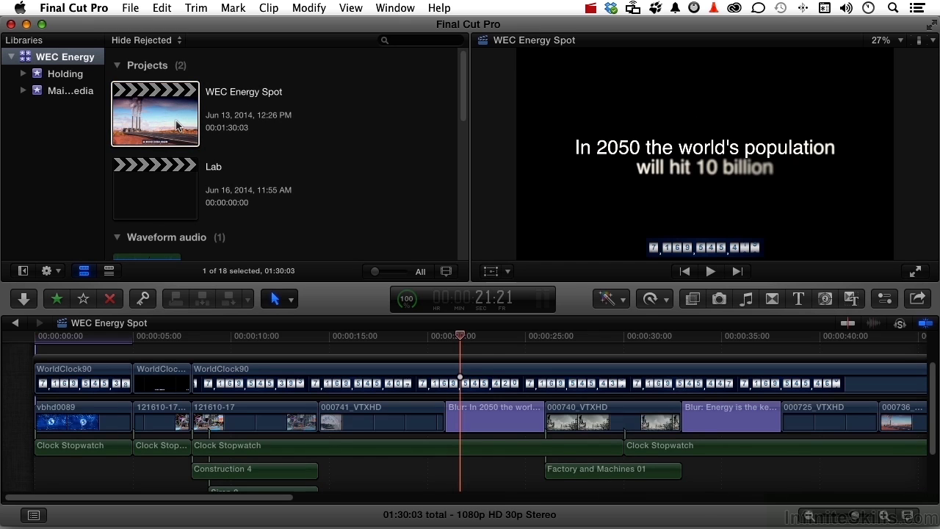
double_click(164, 192)
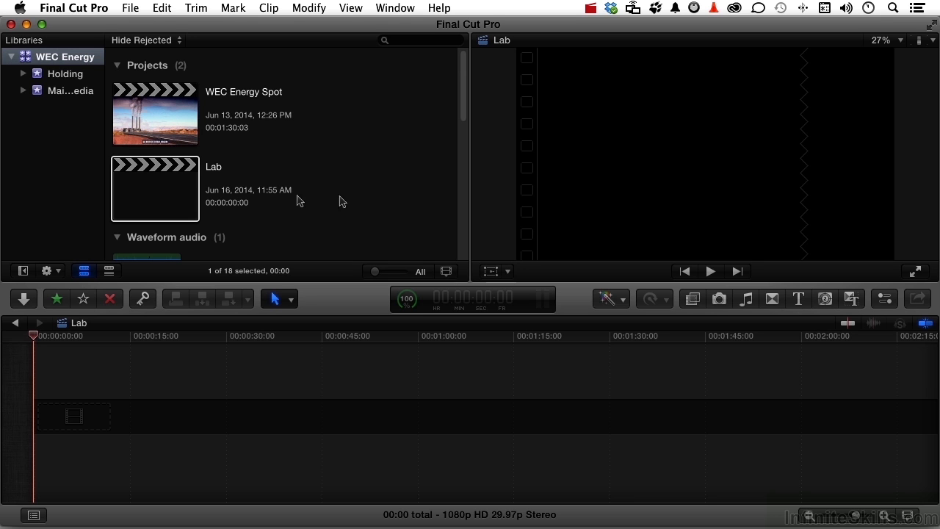
- Add the QuickTime clip 121610-17 to the start of the Lab project's primary storyline and deselect it
scroll(384, 199, "down", 5)
scroll(384, 199, "down", 3)
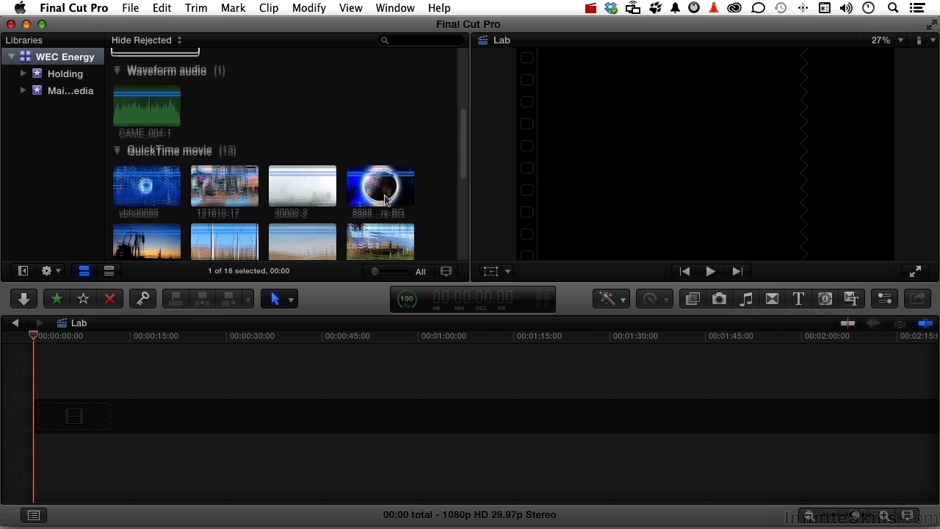
left_click(231, 167)
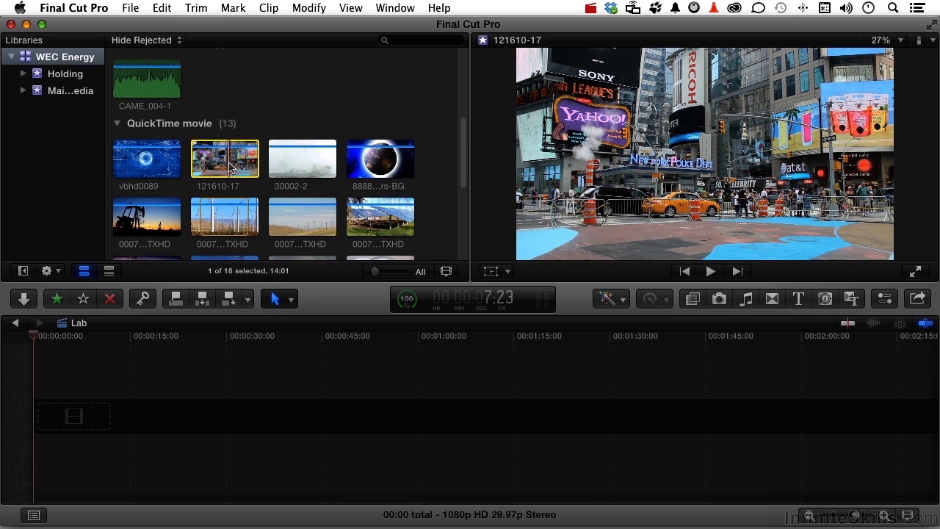
left_click_drag(231, 167, 272, 415)
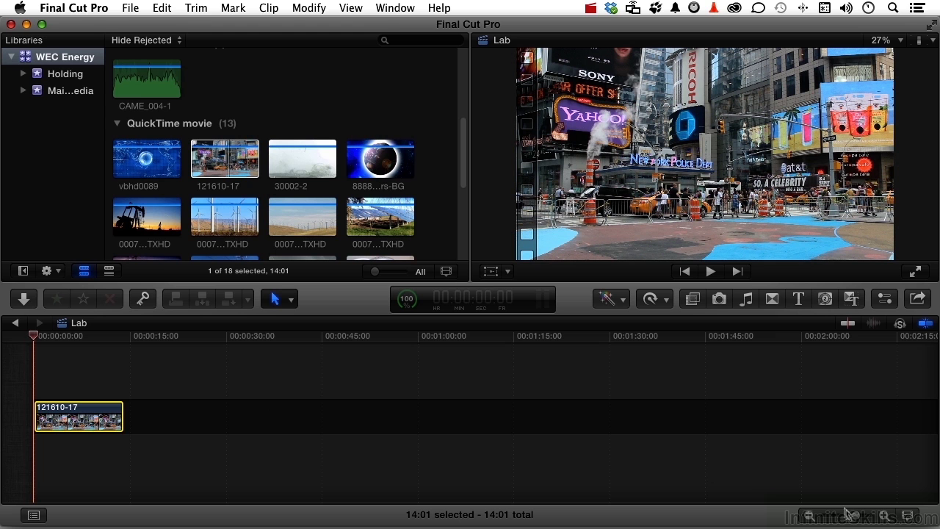
left_click_drag(858, 520, 849, 520)
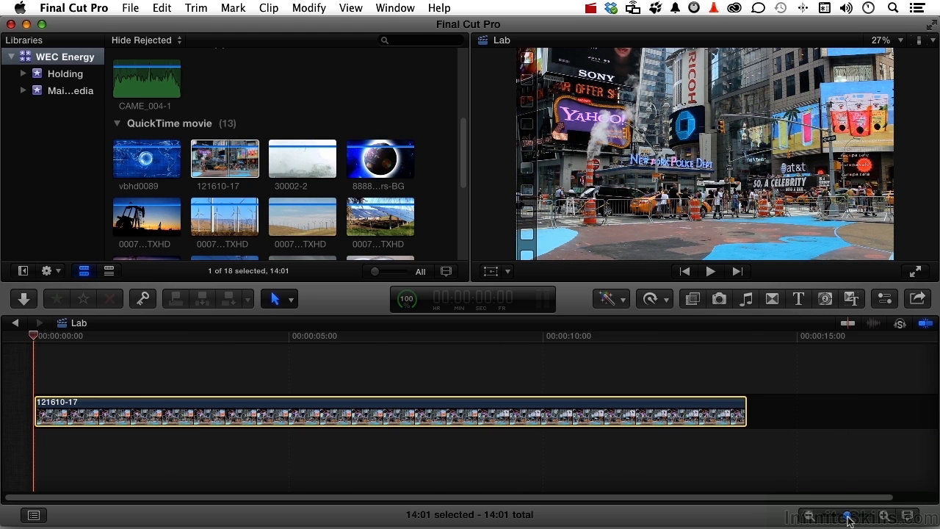
left_click(833, 474)
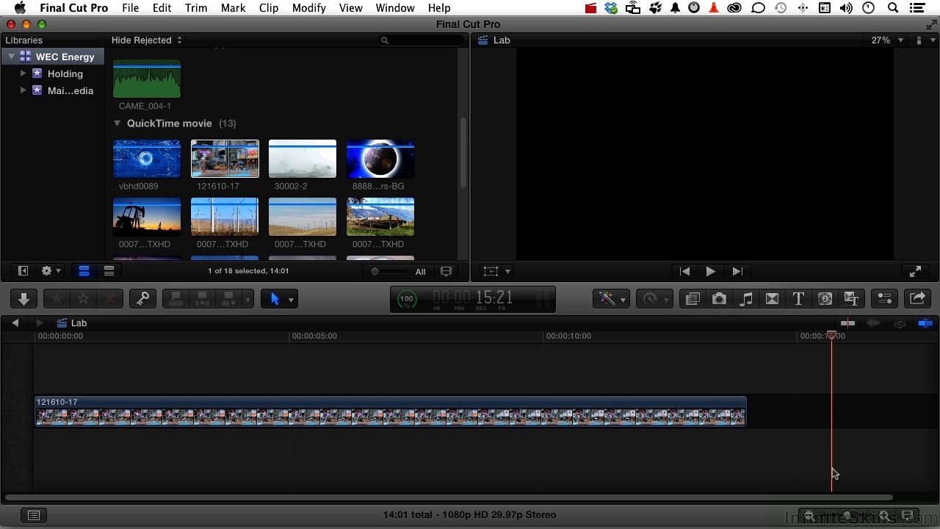
- Add a freeze frame at the very start of the 121610-17 clip
left_click_drag(833, 336, 38, 369)
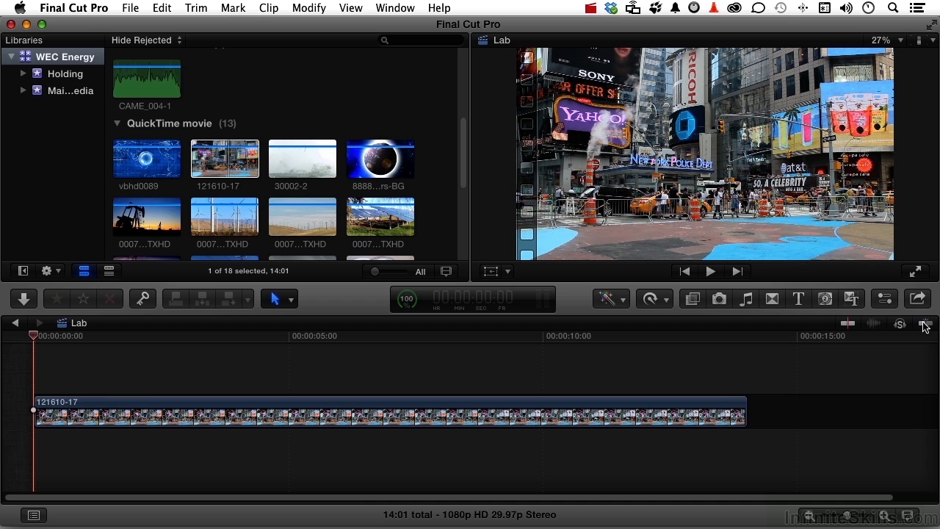
left_click(166, 9)
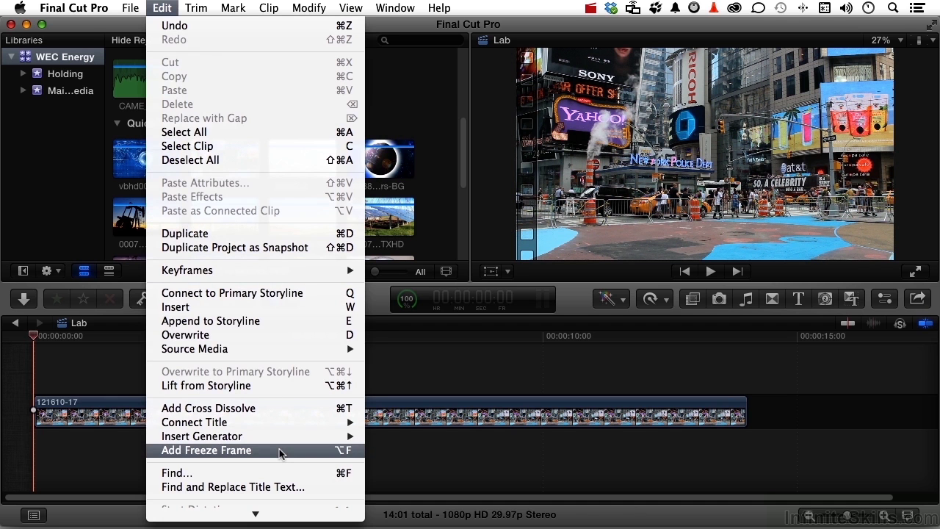
left_click(280, 450)
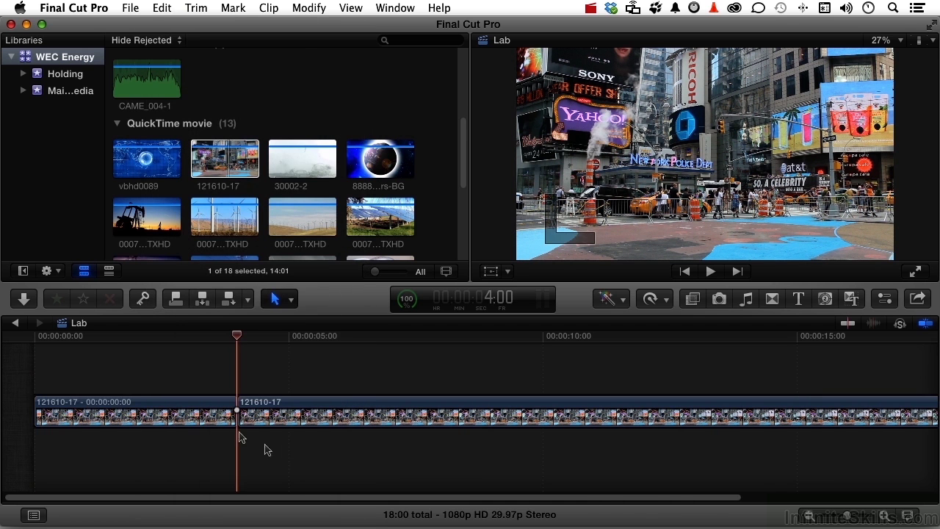
- Play from the freeze frame into the moving footage and delete the freeze frame segment
left_click(194, 411)
left_click(182, 336)
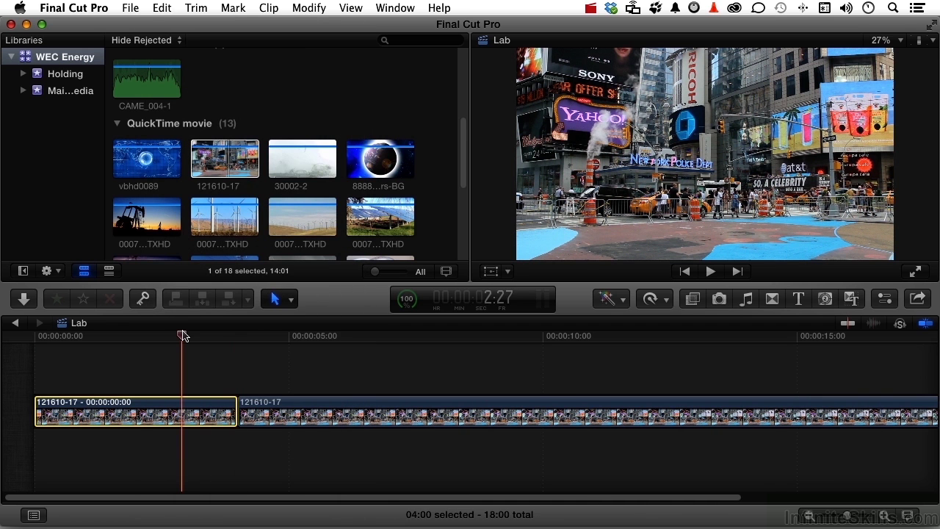
key("space")
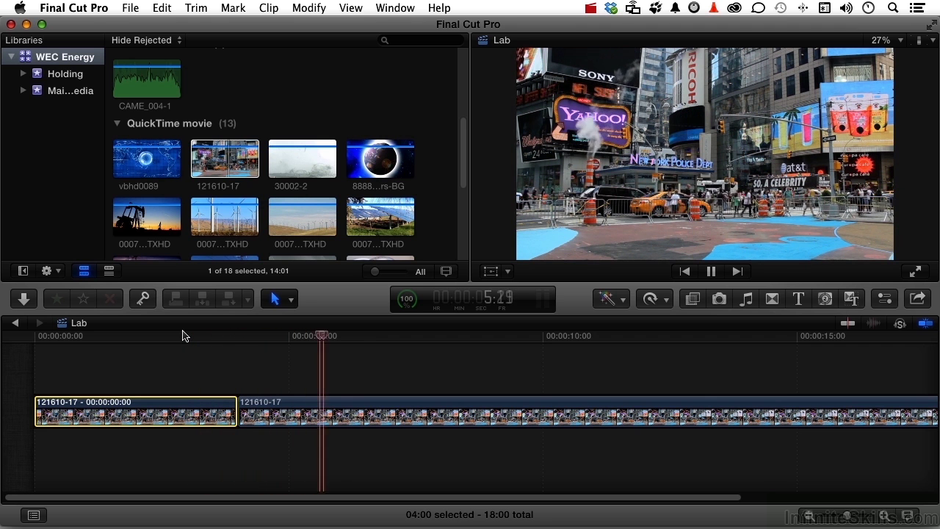
key("space")
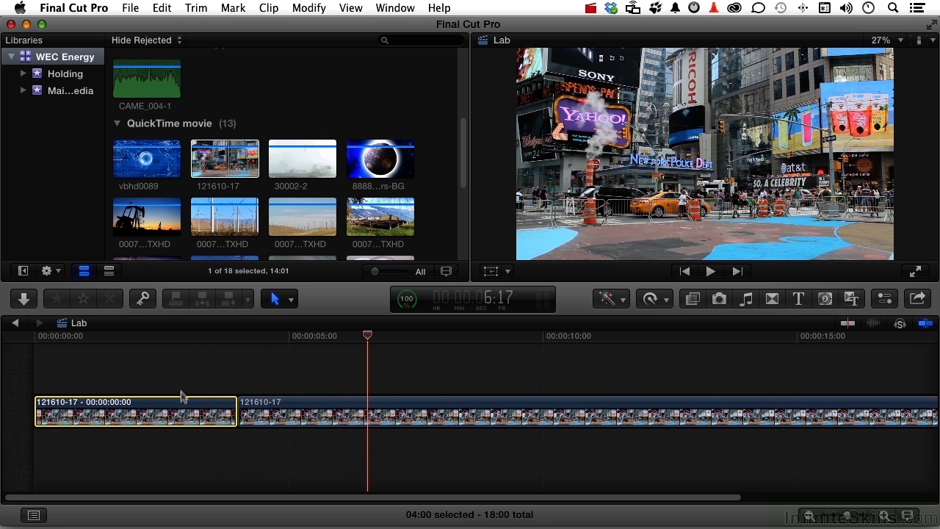
key("Delete")
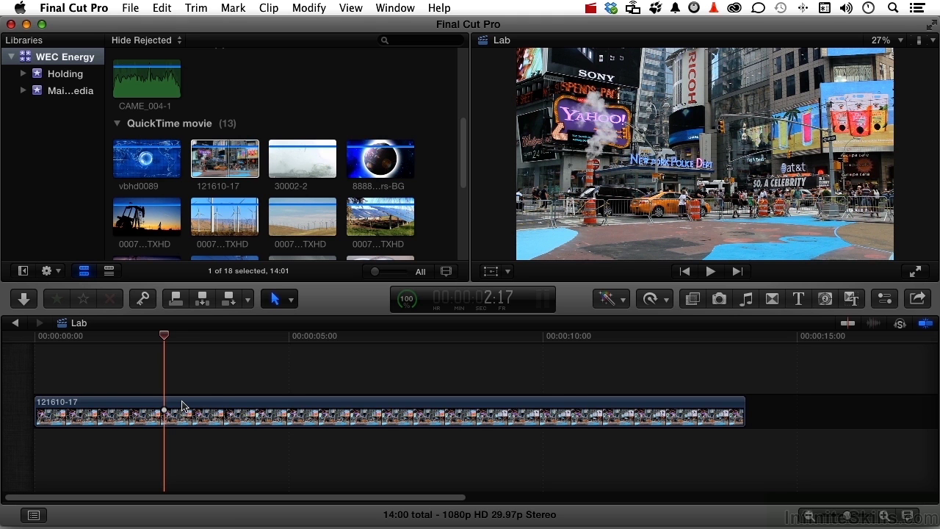
- Apply a Hold speed segment at the first frame of the 121610-17 clip and play it back
left_click_drag(164, 336, 38, 344)
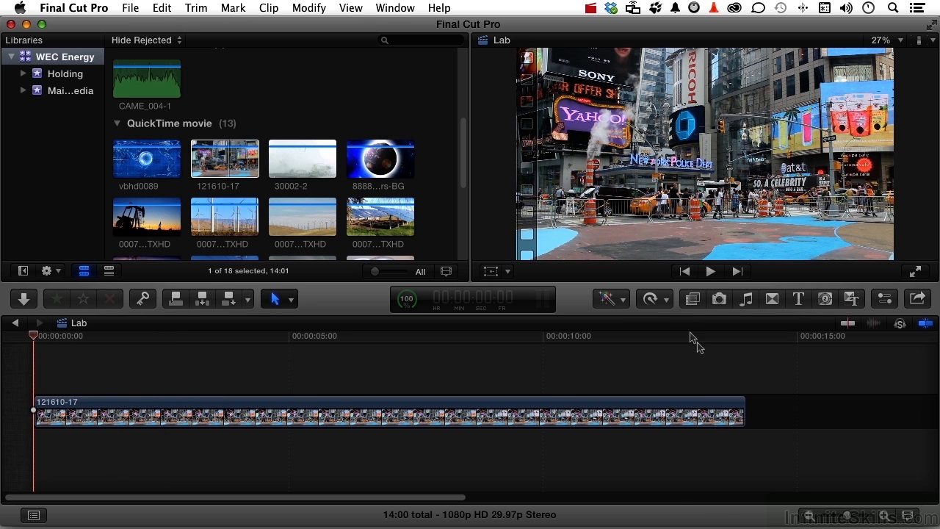
left_click(655, 299)
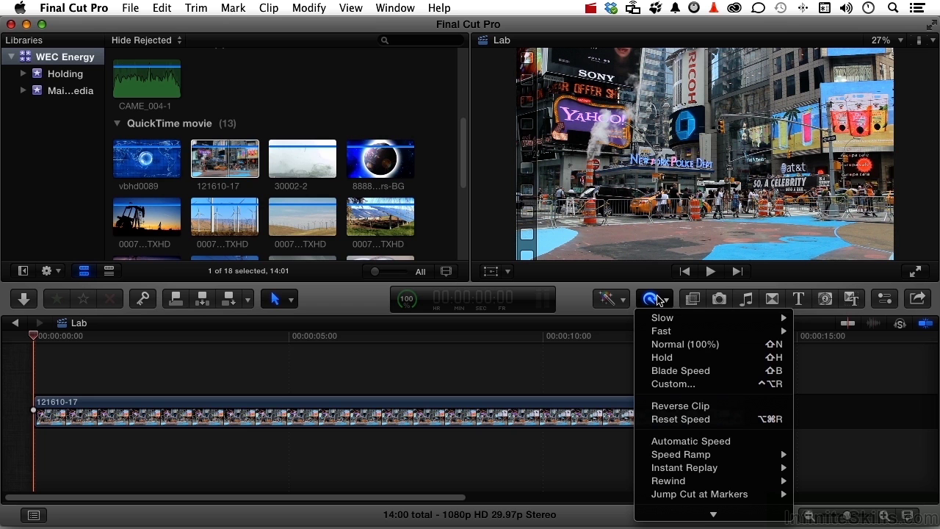
left_click(682, 359)
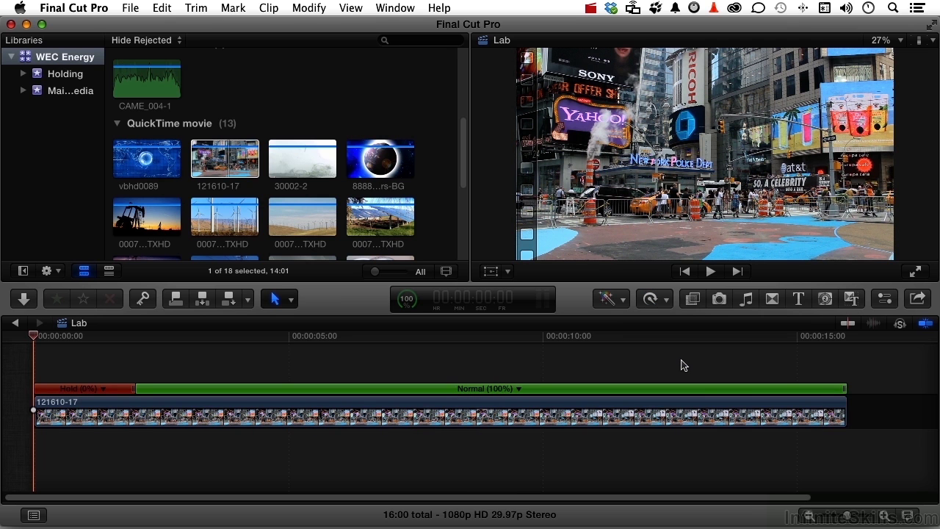
key("space")
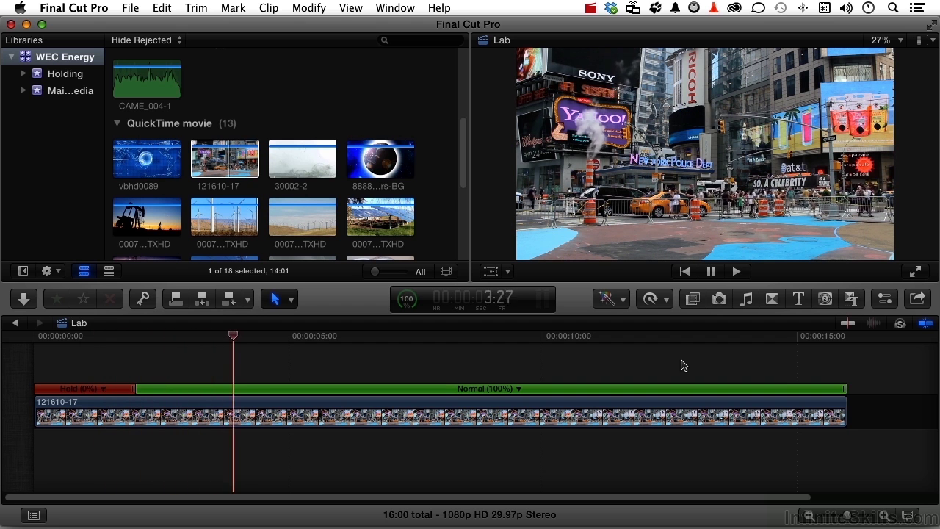
key("space")
- Lengthen the clip's hold segment to about 00:00:02:01 and speed up the remaining segment to about 102%
left_click(676, 406)
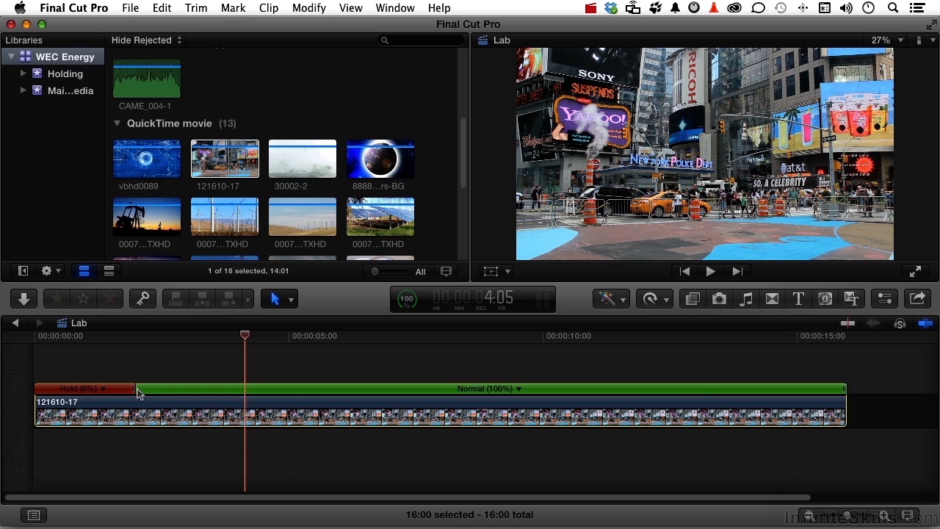
mouse_move(134, 388)
left_mouse_down()
mouse_move(194, 387)
mouse_move(137, 390)
left_mouse_up()
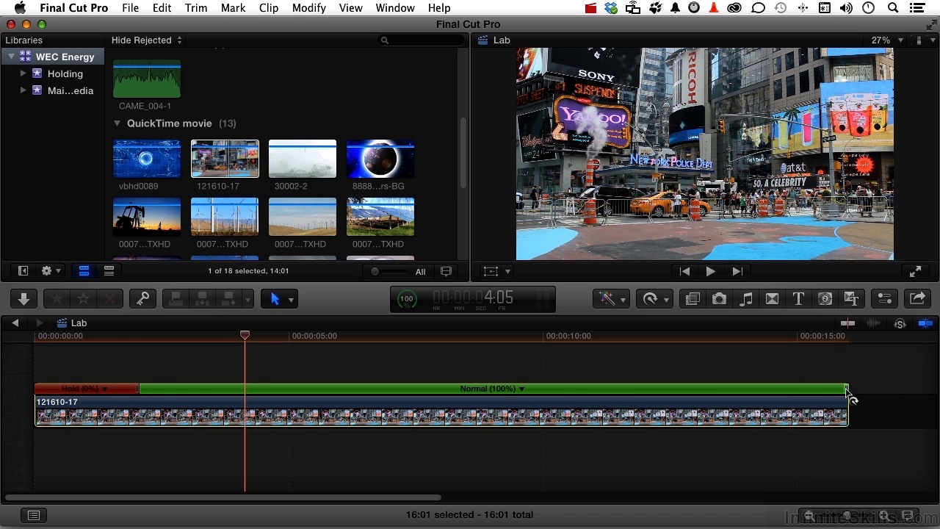
mouse_move(848, 394)
left_mouse_down()
mouse_move(783, 397)
mouse_move(835, 393)
left_mouse_up()
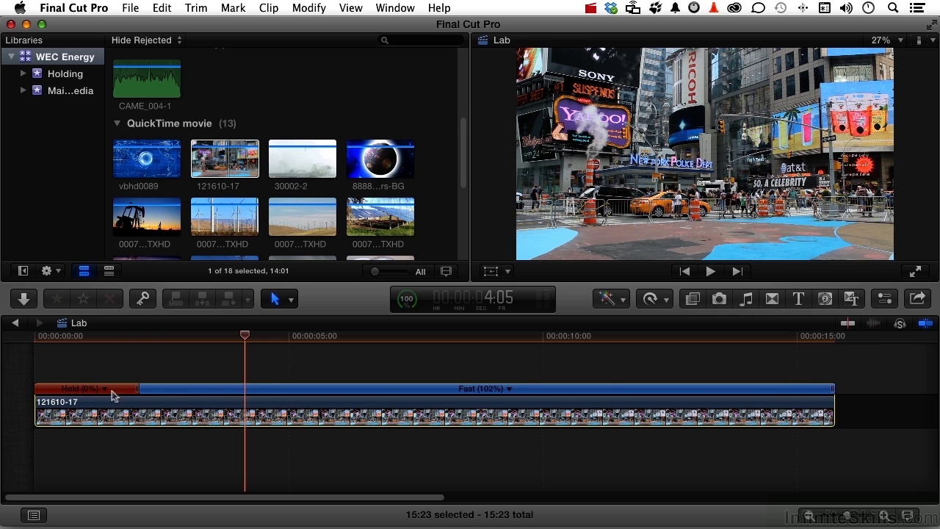
- Check the hold segment's custom speed and duration settings without changing them
left_click(105, 389)
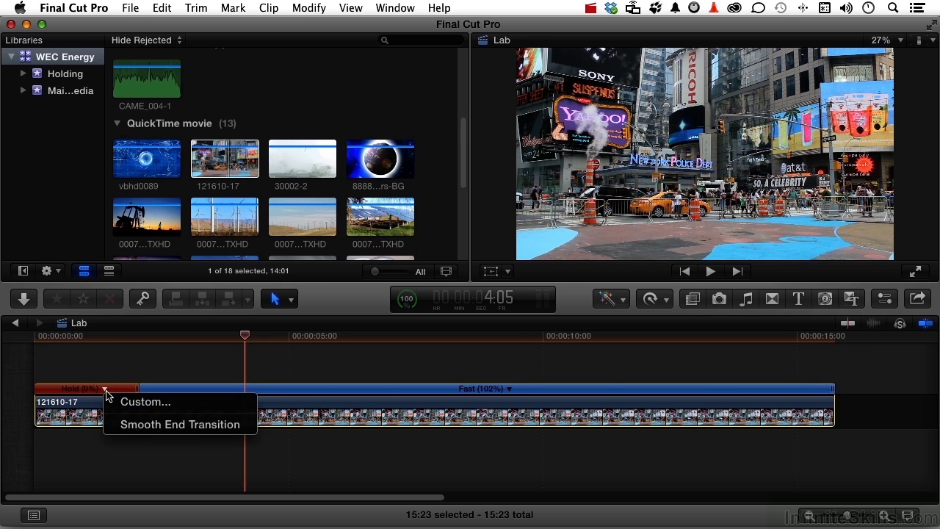
left_click(117, 402)
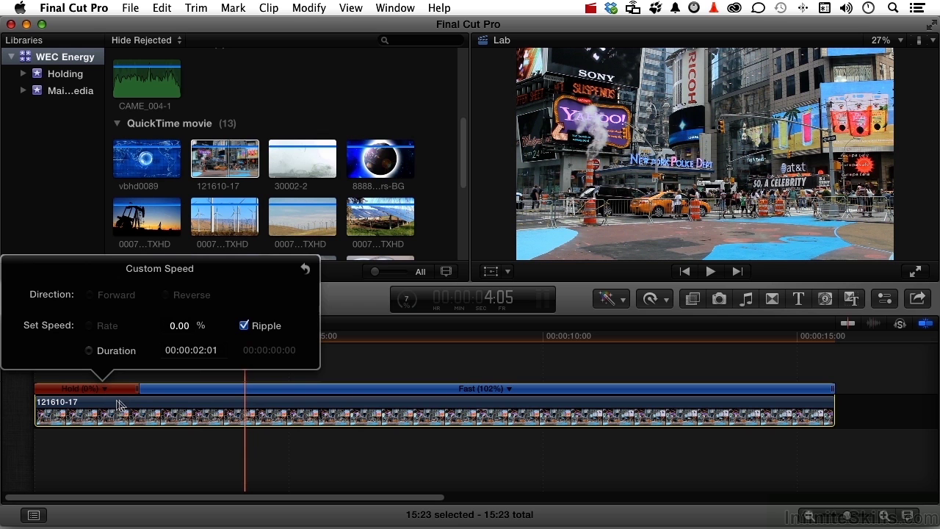
left_click(407, 354)
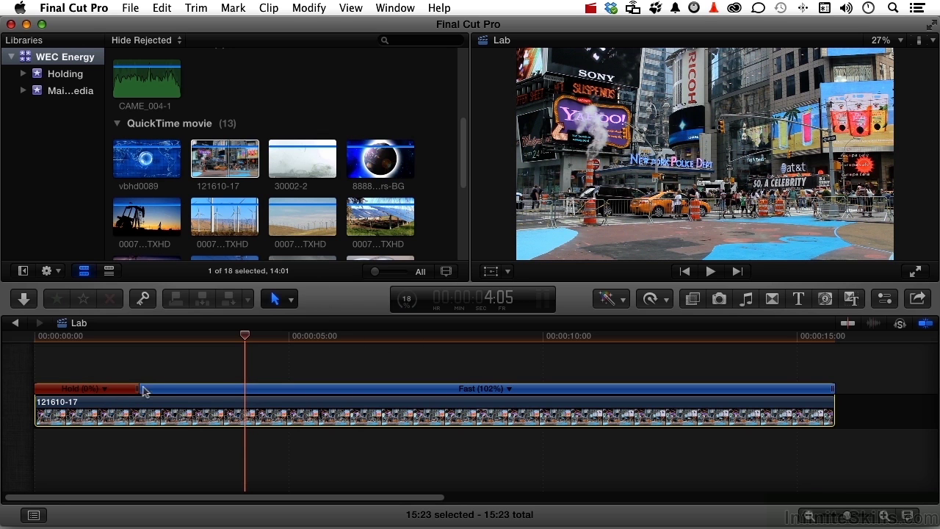
- Add a smooth end transition to the hold segment, and lengthen it slightly into the 102% segment after previewing it
left_click(106, 390)
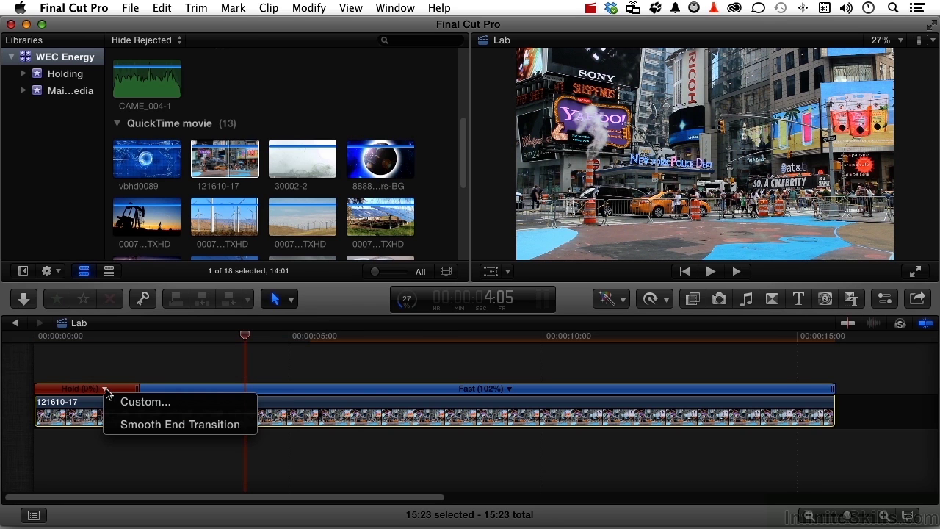
left_click(145, 425)
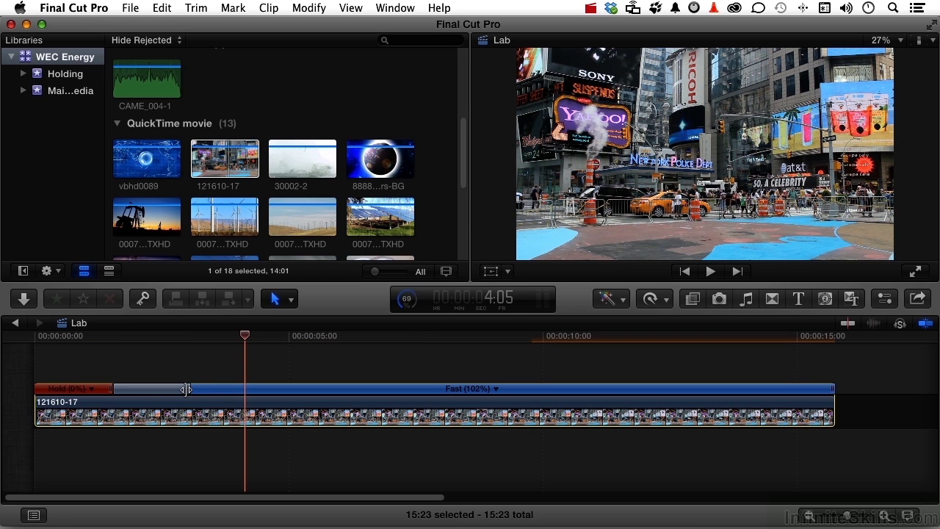
left_click(85, 336)
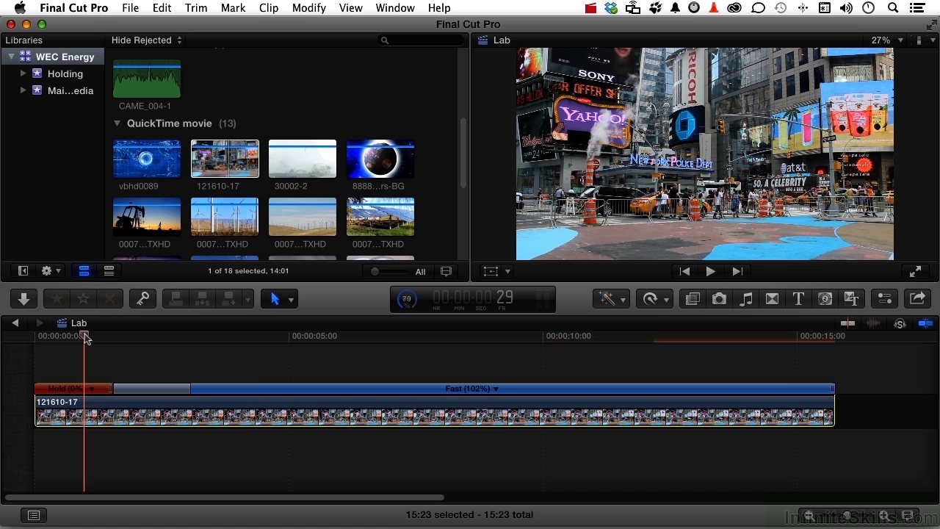
key("space")
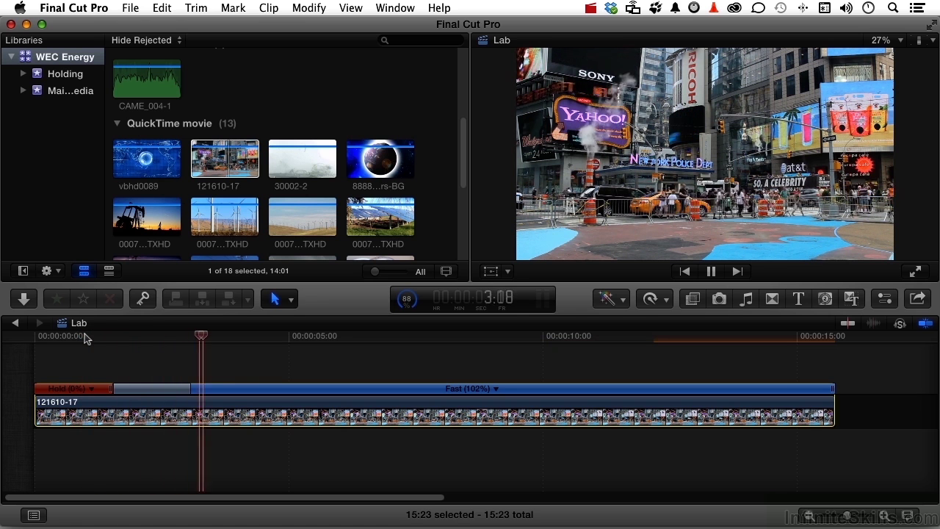
key("space")
mouse_move(191, 388)
left_mouse_down()
mouse_move(223, 388)
mouse_move(202, 389)
left_mouse_up()
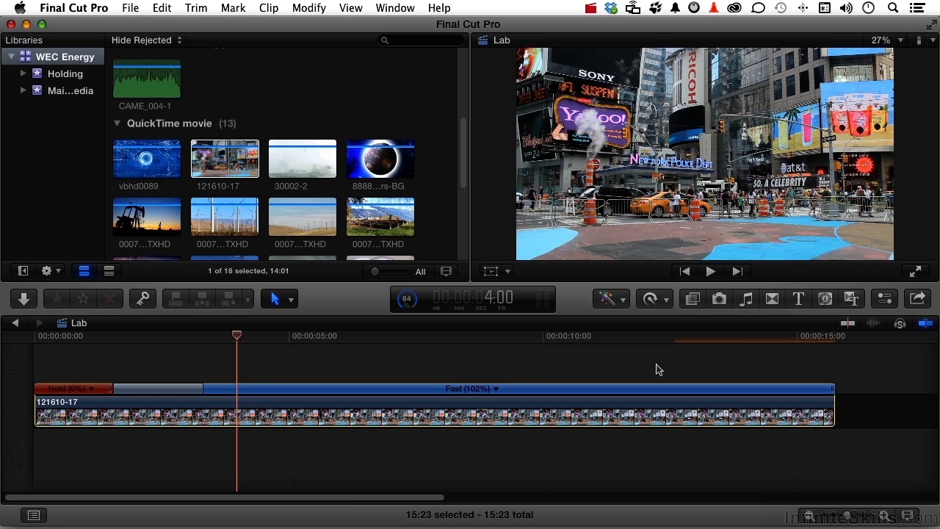
- Apply the Black & White video effect to the 121610-17 clip in the Lab timeline
left_click(692, 299)
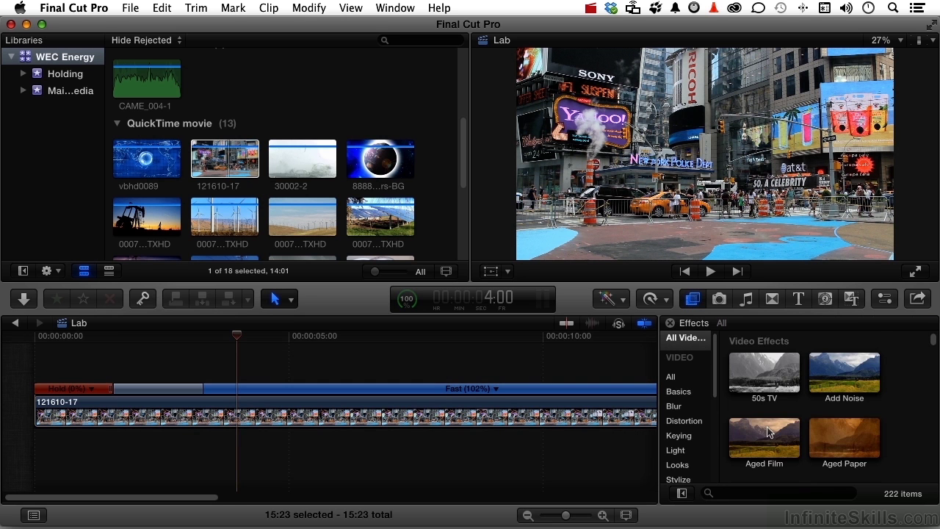
scroll(768, 432, "down", 5)
scroll(769, 432, "down", 2)
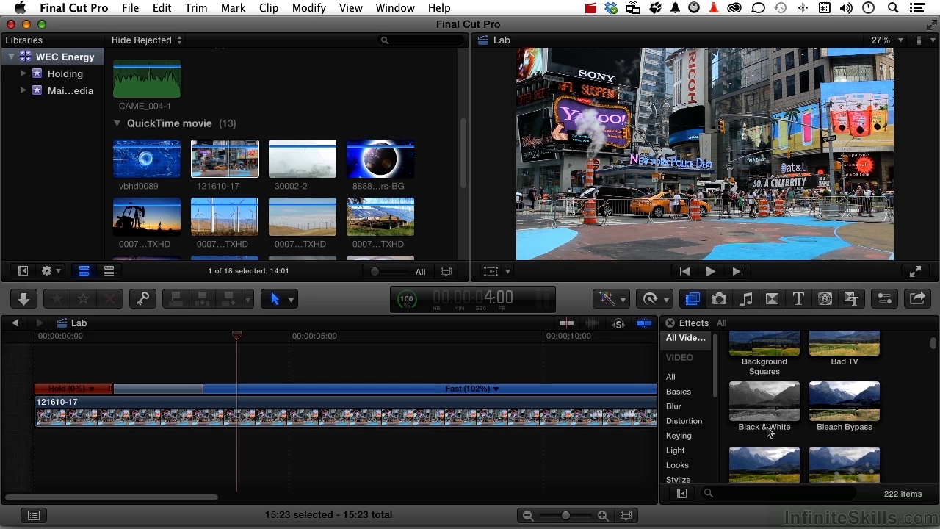
left_click(762, 409)
left_click_drag(762, 409, 580, 421)
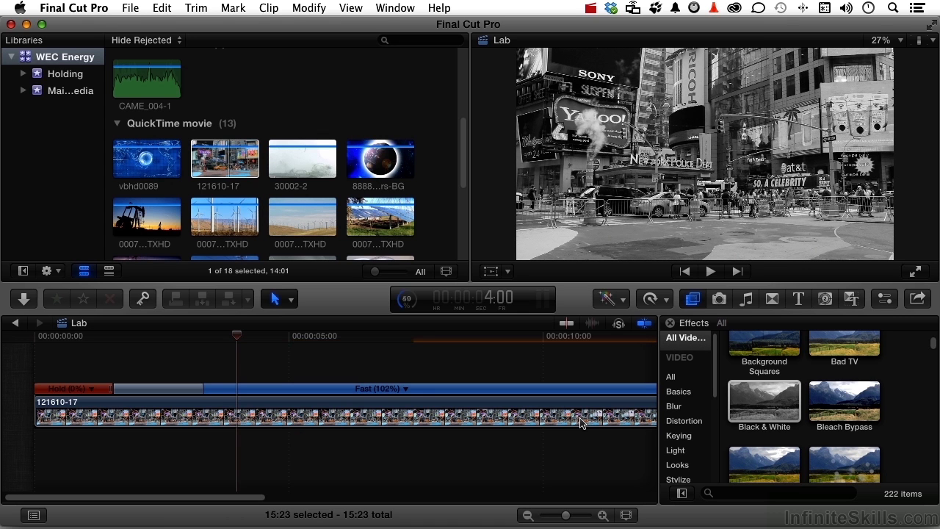
- Delete the 121610-17 clip from the Lab timeline and close the effects browser
left_click(567, 419)
key("Delete")
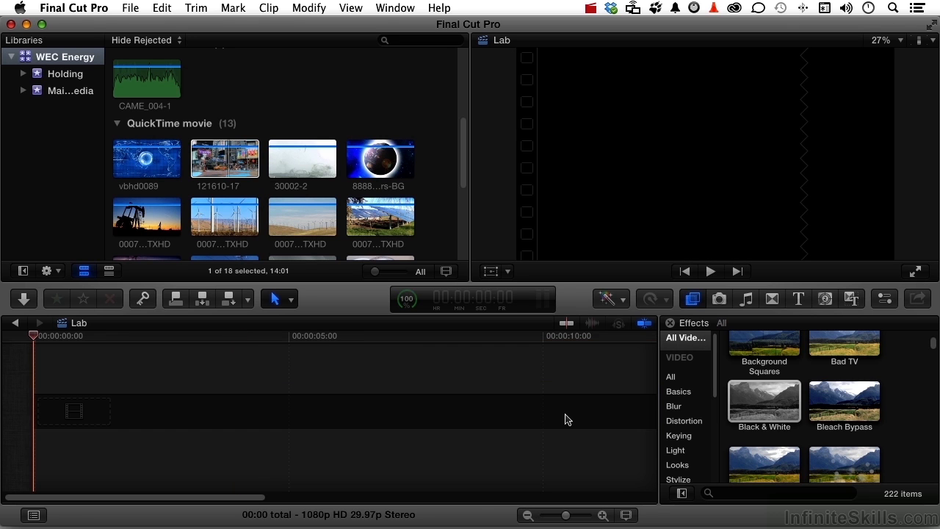
left_click(693, 301)
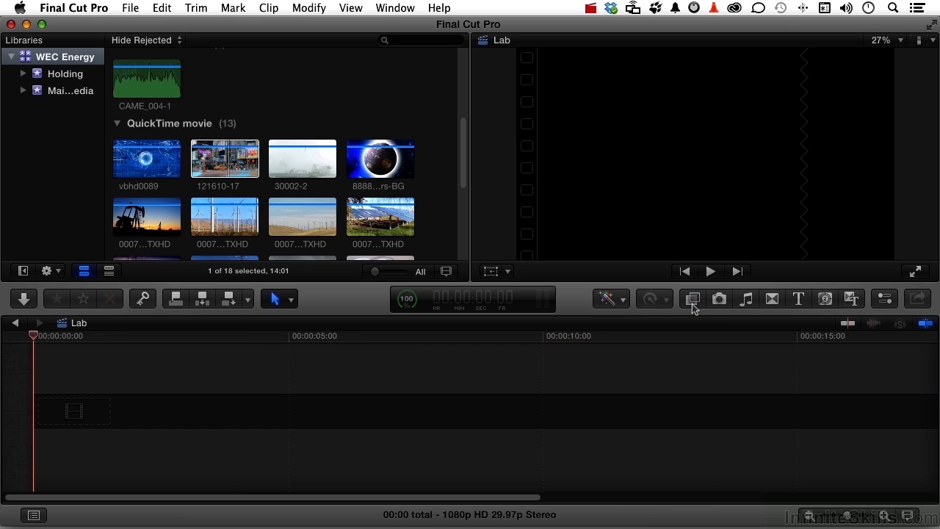
- Add the full 30002-2 clip to the start of the empty Lab timeline and fit it in view
left_click(313, 166)
key("i")
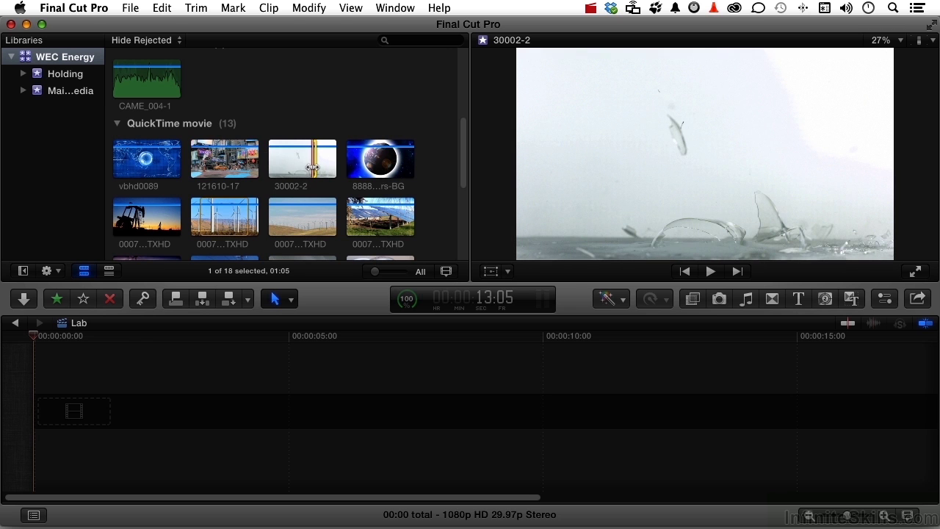
left_click(301, 163)
left_click_drag(300, 163, 233, 415)
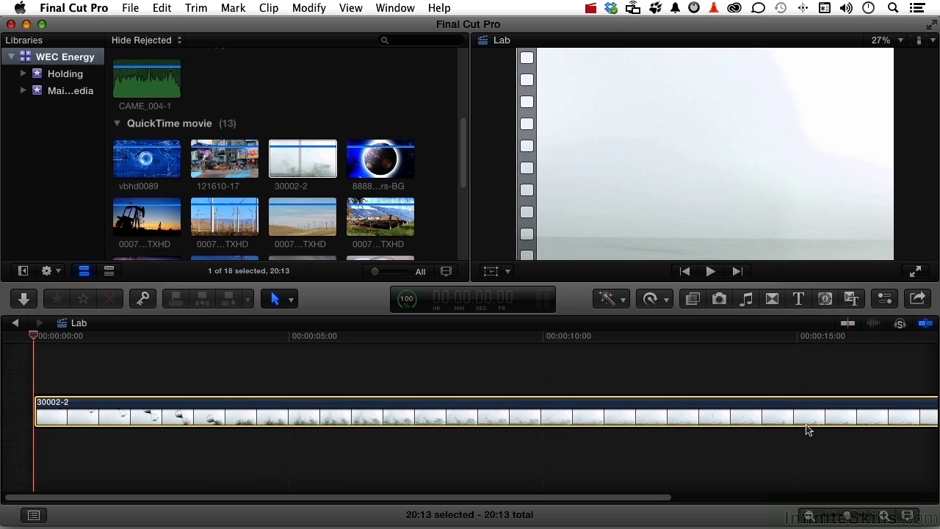
left_click_drag(852, 520, 848, 519)
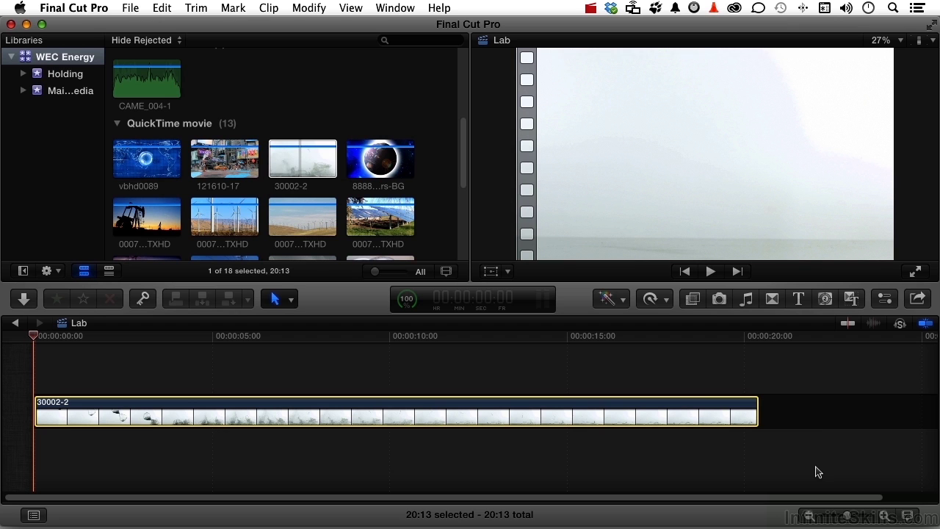
- Split the 30002-2 clip into three speed segments with Blade Speed at 00:00:02:18 and 00:00:04:11
left_click(667, 300)
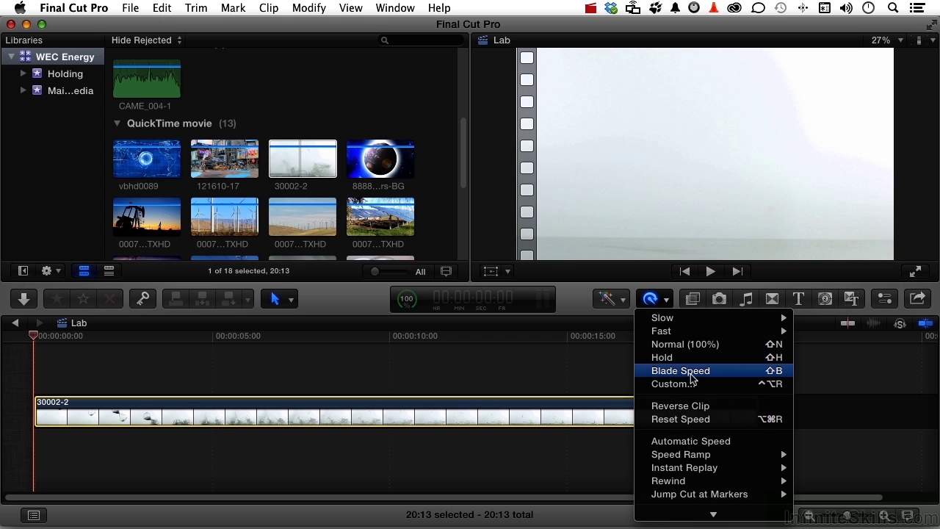
left_click(565, 303)
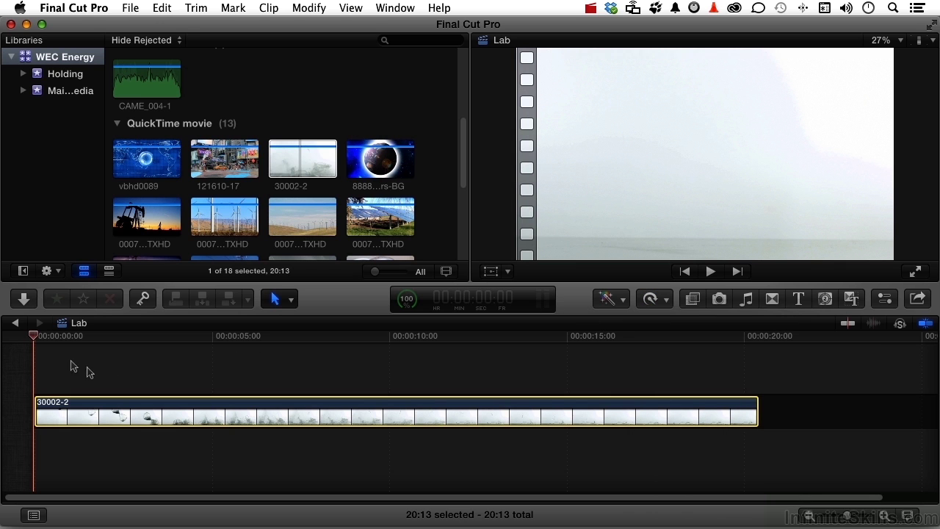
left_click_drag(34, 337, 115, 349)
key("Right")
key("Right")
key("Right")
key("Right")
key("Right")
key("Right")
key("Right")
key("Right")
key("Right")
key("Right")
key("Right")
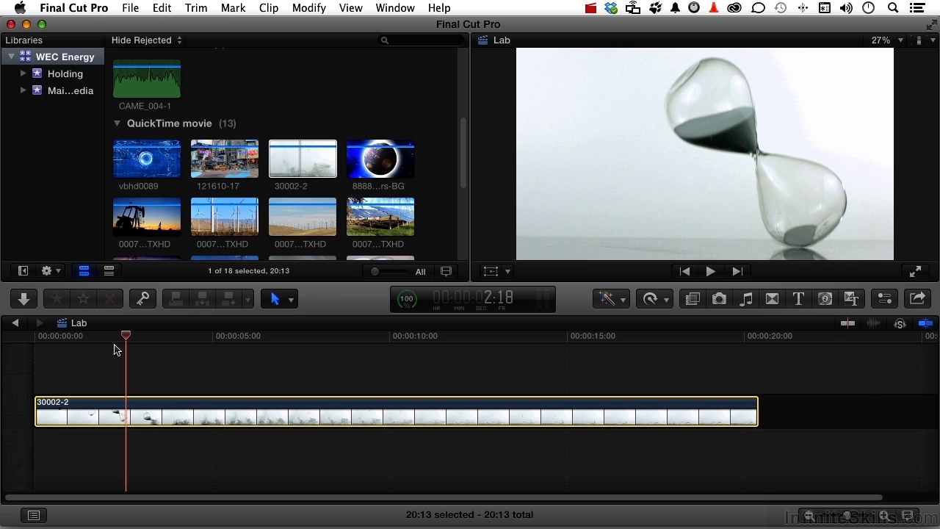
key("shift+b")
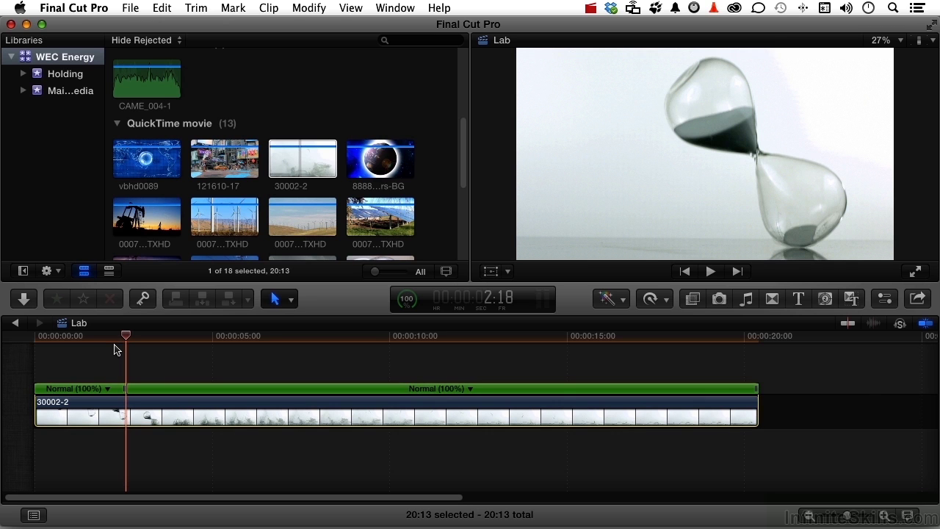
left_click_drag(126, 336, 190, 337)
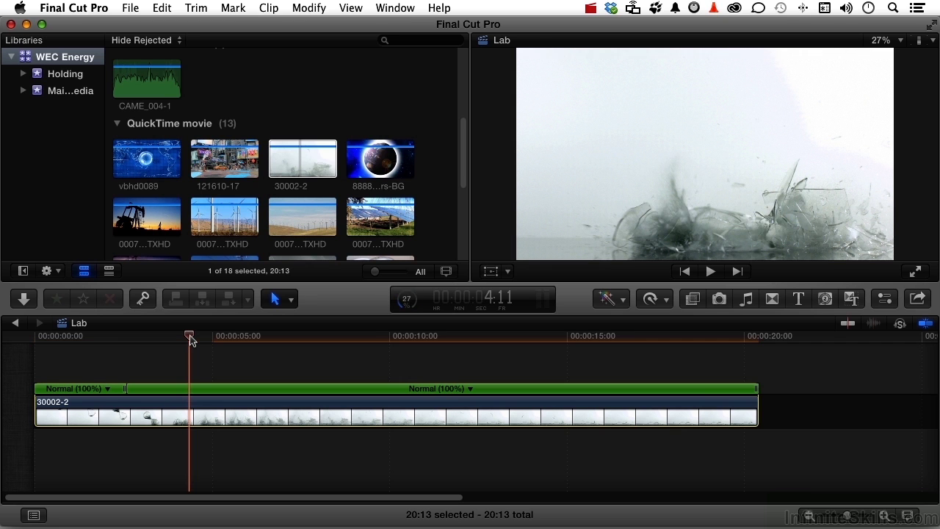
key("shift+b")
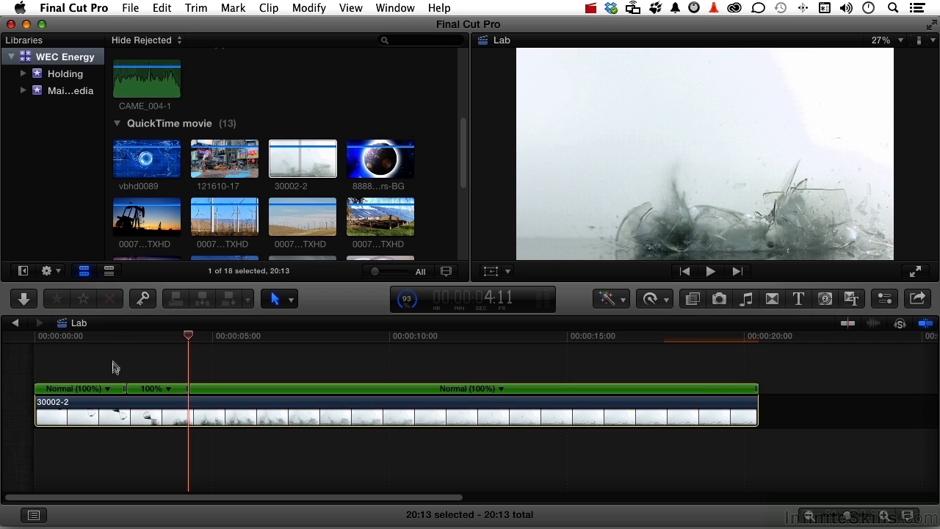
- Set a custom speed rate of 500% with ripple on the first segment of the 30002-2 clip
left_click(108, 389)
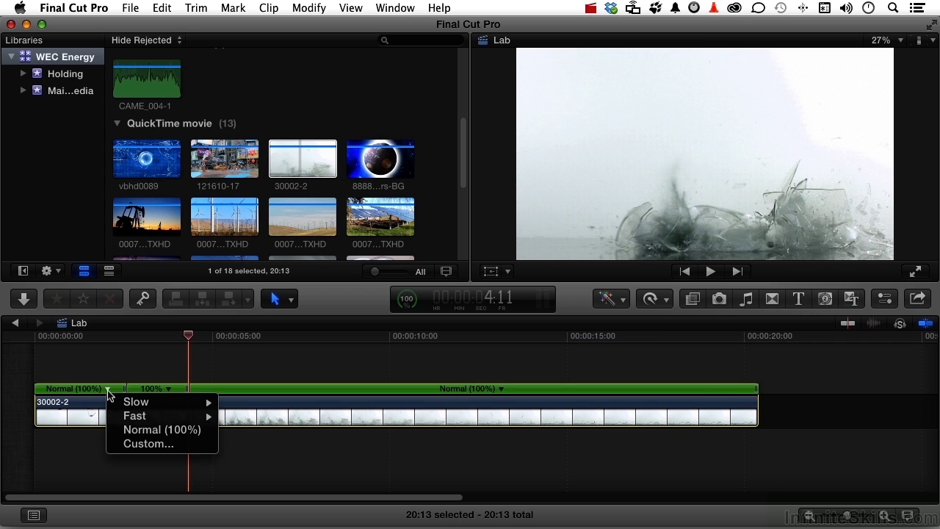
left_click(136, 444)
type("500")
key("Return")
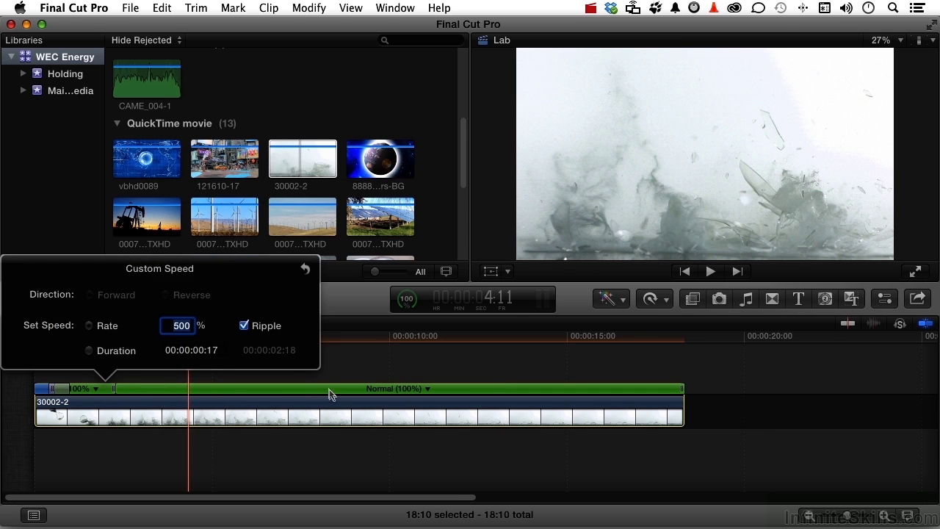
left_click(332, 394)
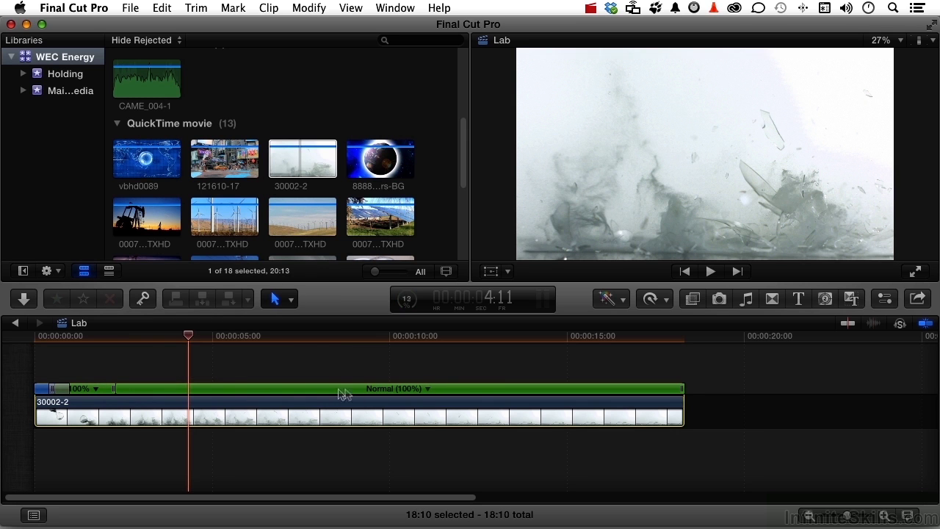
- Set a custom speed rate of 500% on the last segment of the 30002-2 clip
double_click(318, 394)
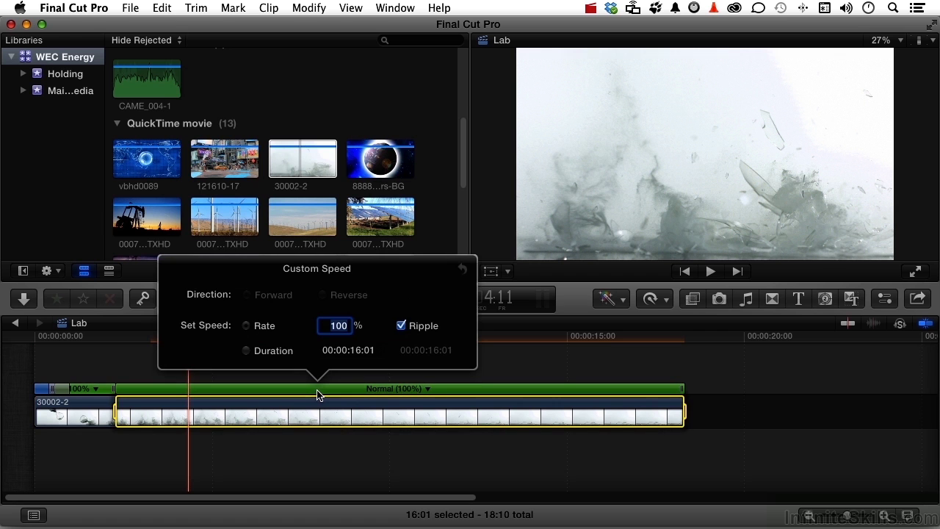
type("500")
key("Return")
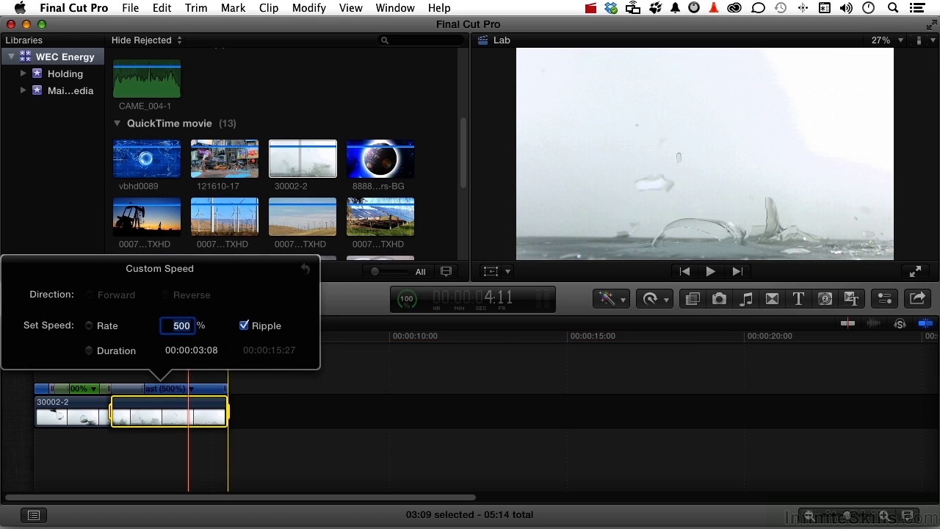
left_click(375, 366)
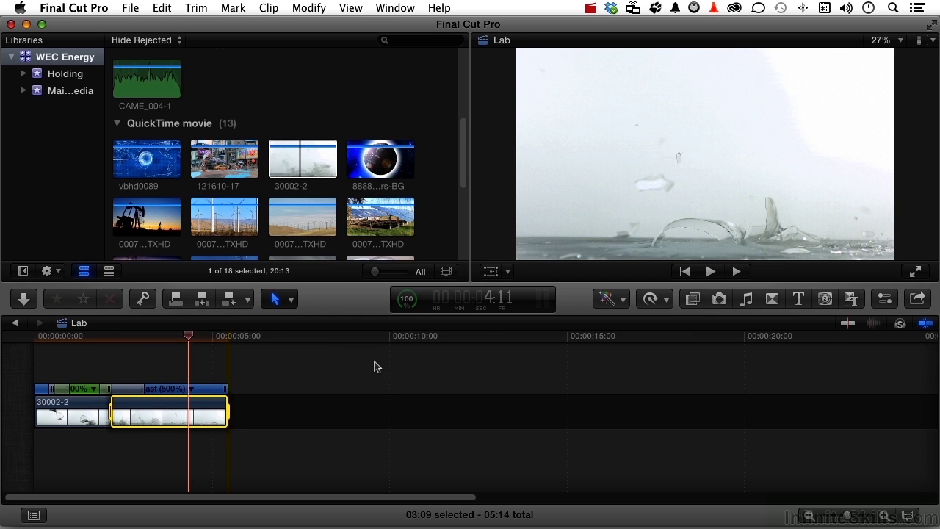
- Play the retimed 30002-2 clip from its start, and place the playhead at 00:00:00:14, near the first speed transition
left_click(41, 336)
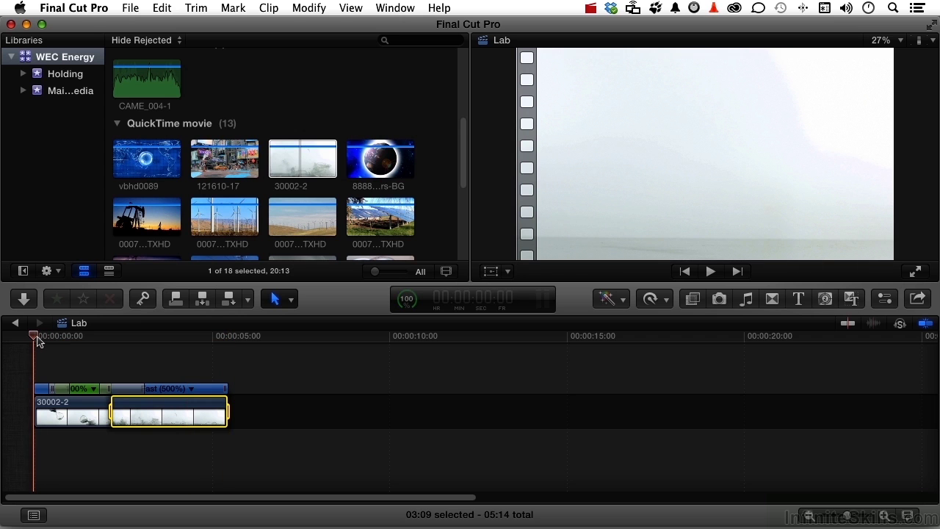
key("space")
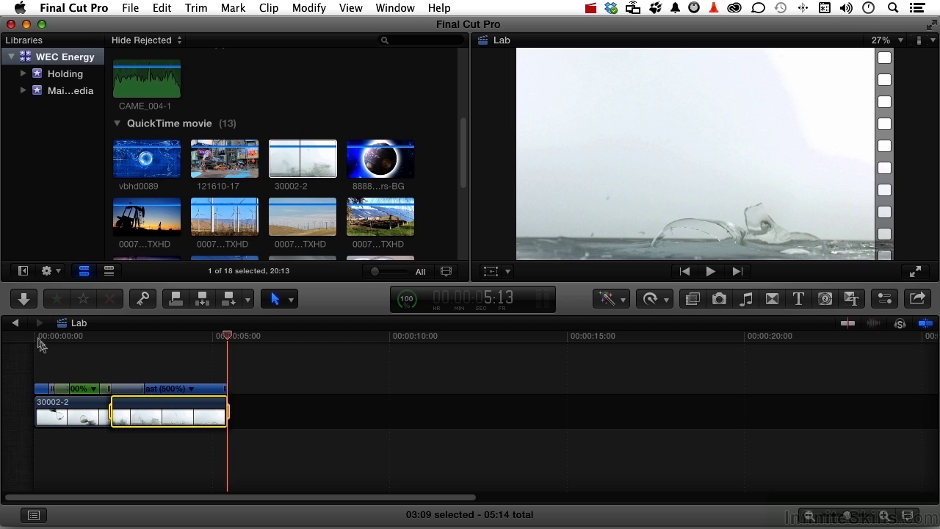
left_click(51, 355)
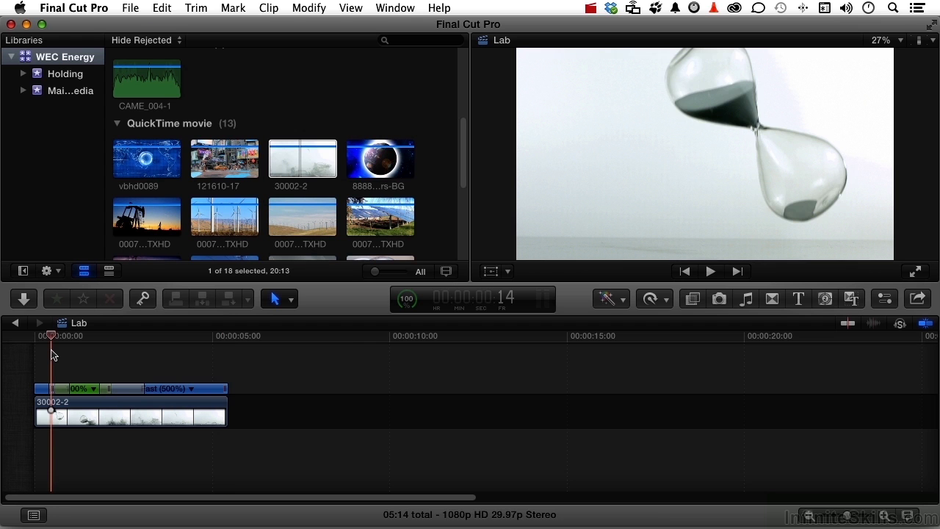